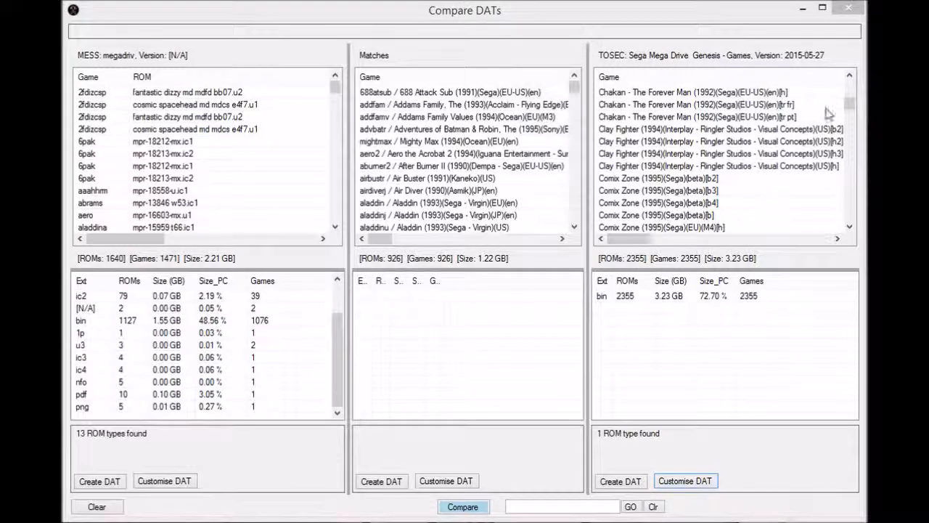
Step: Browse the TOSEC Sega Mega Drive Genesis - Games list and open that DAT for customising
left_click_drag(848, 102, 846, 107)
left_click(788, 144)
scroll(786, 145, "up", 3)
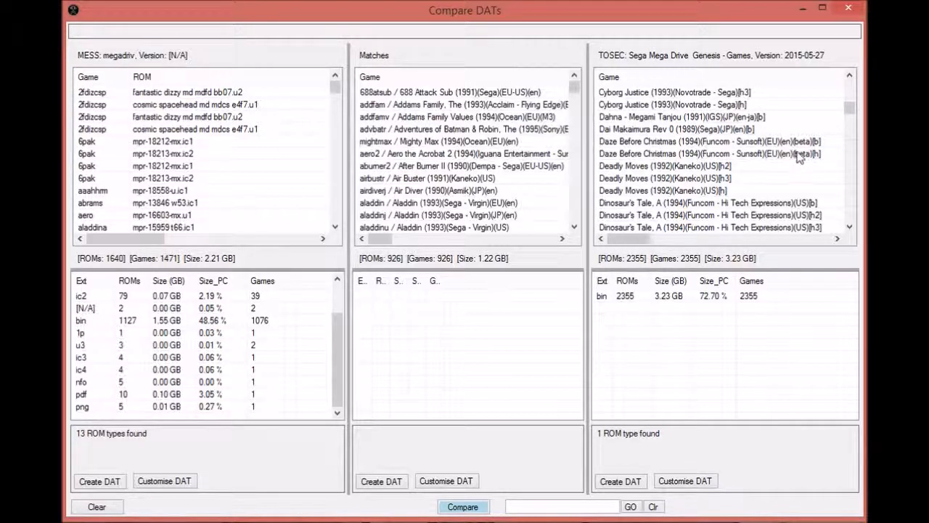
scroll(791, 156, "up", 1)
scroll(790, 156, "up", 5)
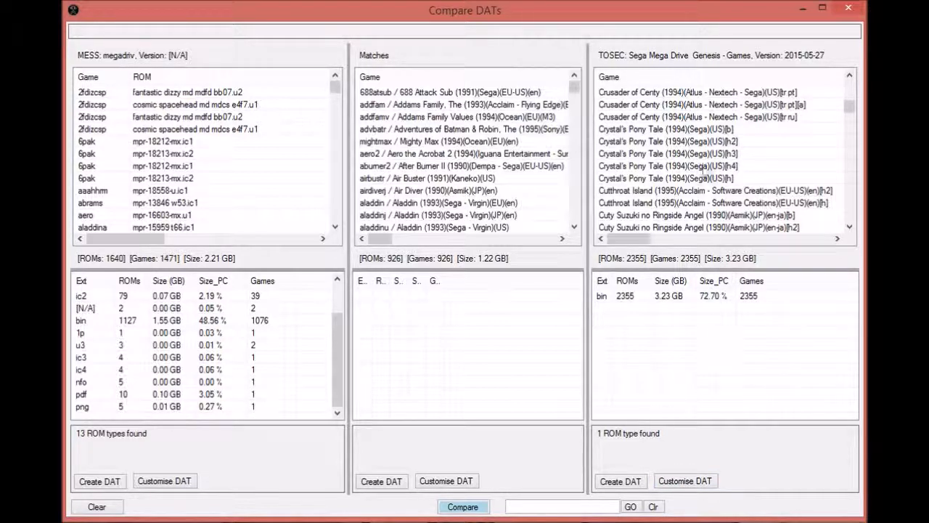
left_click(717, 482)
left_click_drag(406, 196, 502, 450)
left_click(461, 262)
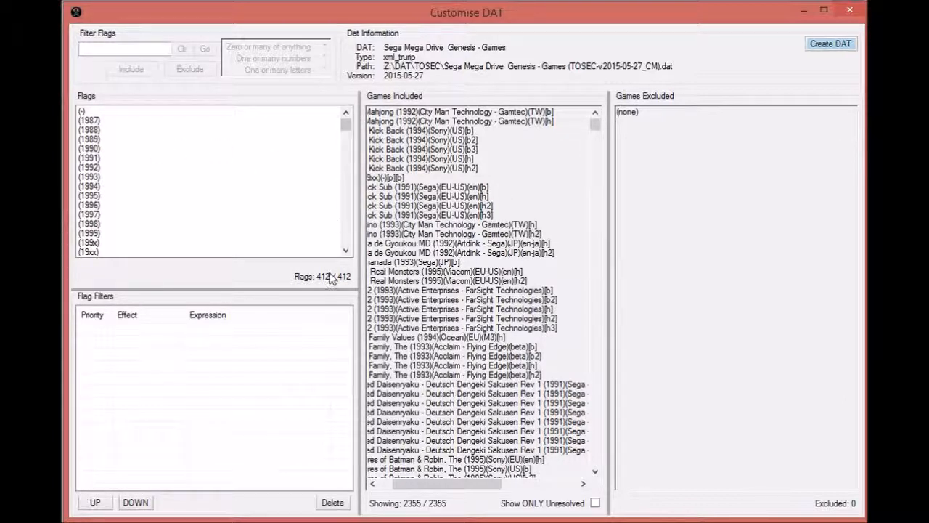
Step: Look through the available flags and filter them with the expression [b*]
left_click_drag(345, 117, 346, 209)
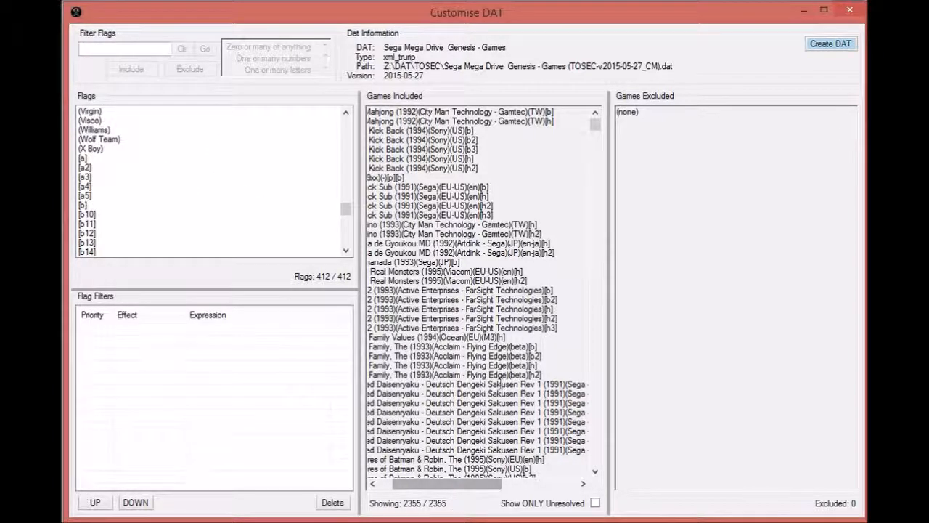
mouse_move(339, 208)
left_mouse_down()
mouse_move(348, 252)
mouse_move(347, 188)
mouse_move(347, 209)
left_mouse_up()
left_click(140, 45)
type("[b")
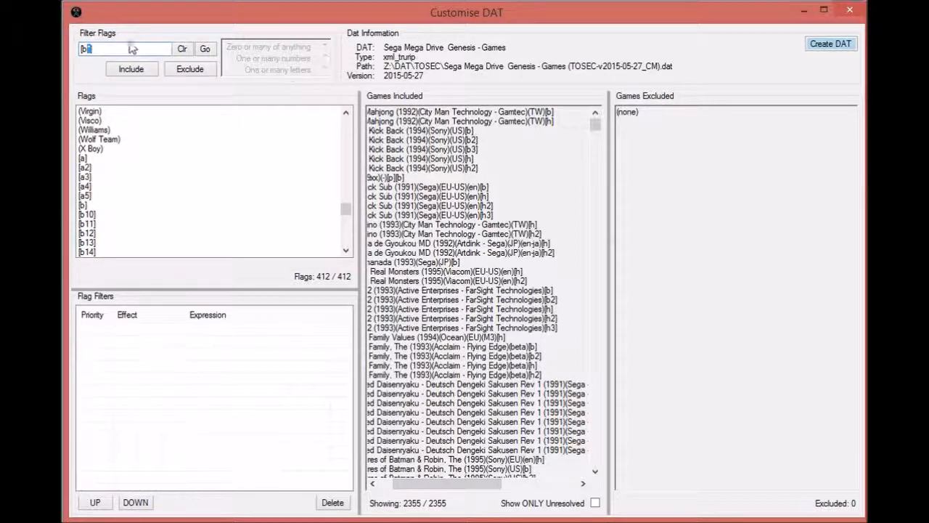
type("[b*]")
left_click(203, 54)
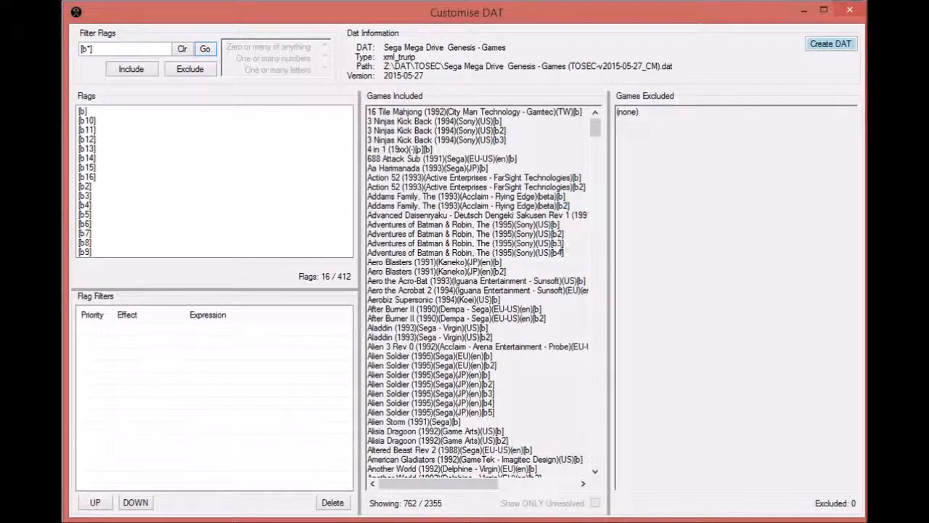
Step: Check the matching games and exclude everything that fits the [b*] expression from the DAT
left_click_drag(495, 205, 534, 331)
left_click(565, 289)
left_click_drag(565, 258, 553, 225)
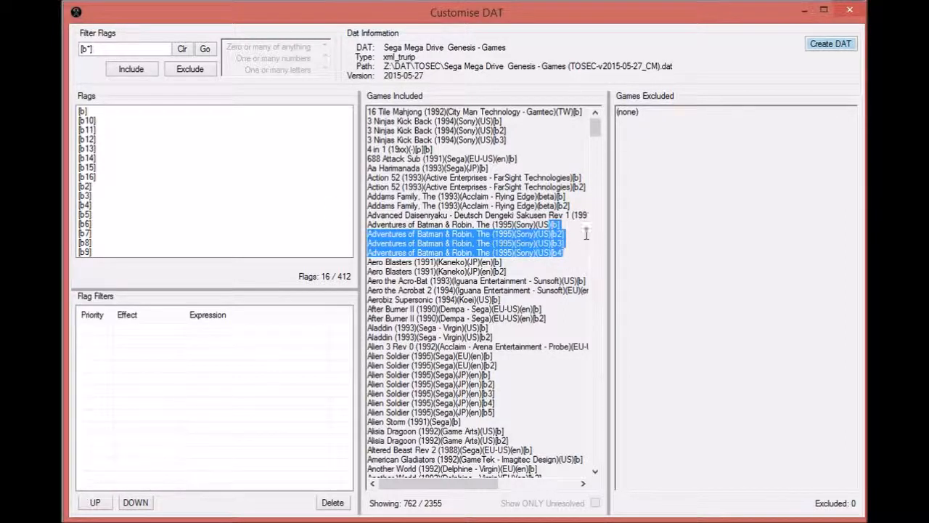
left_click(568, 232)
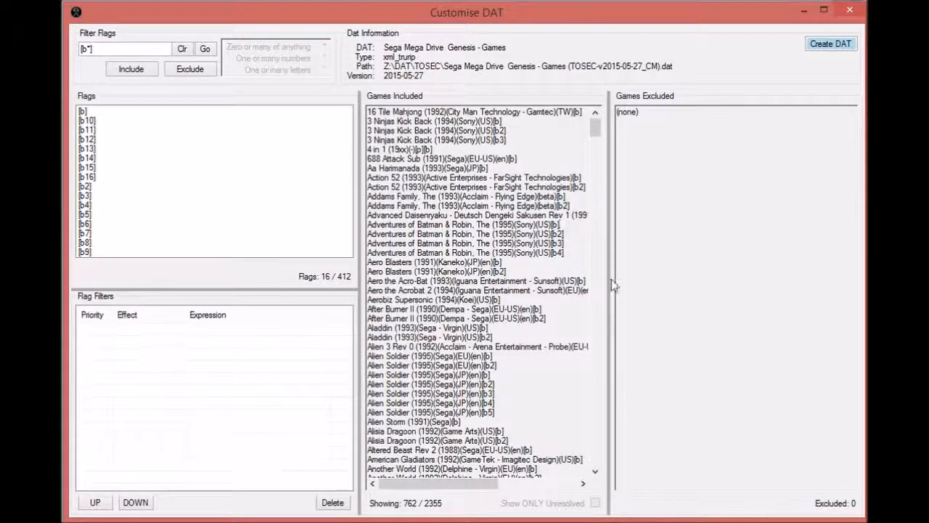
left_click(189, 69)
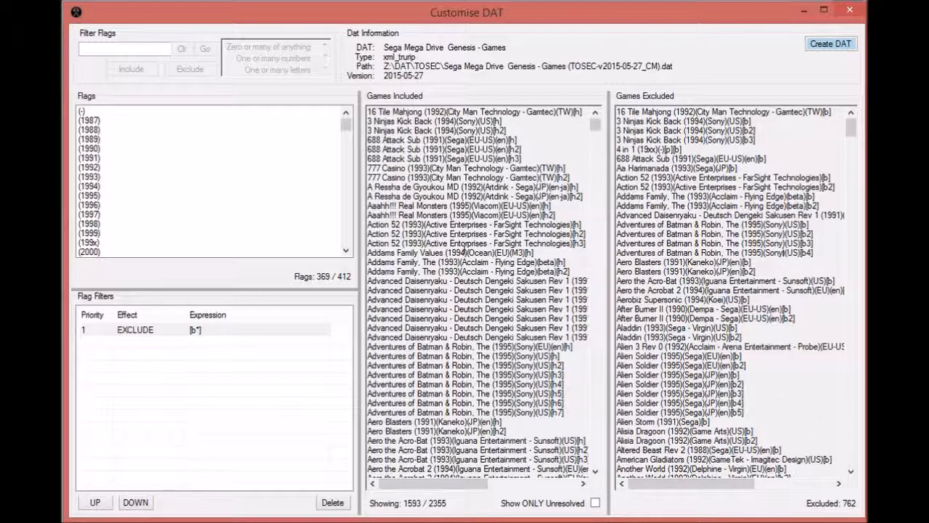
Step: Add a second exclude filter with the expression [h*]
left_click_drag(546, 206, 545, 215)
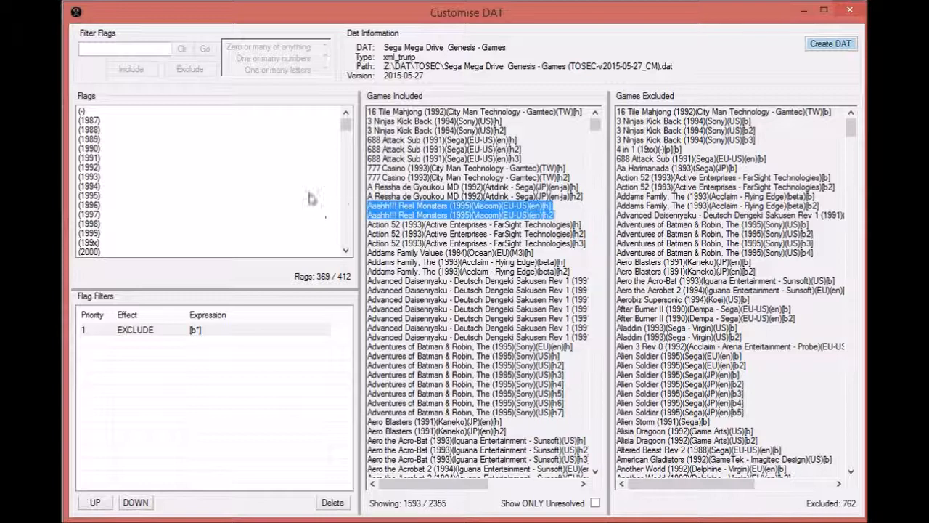
left_click(108, 49)
type("[h*]")
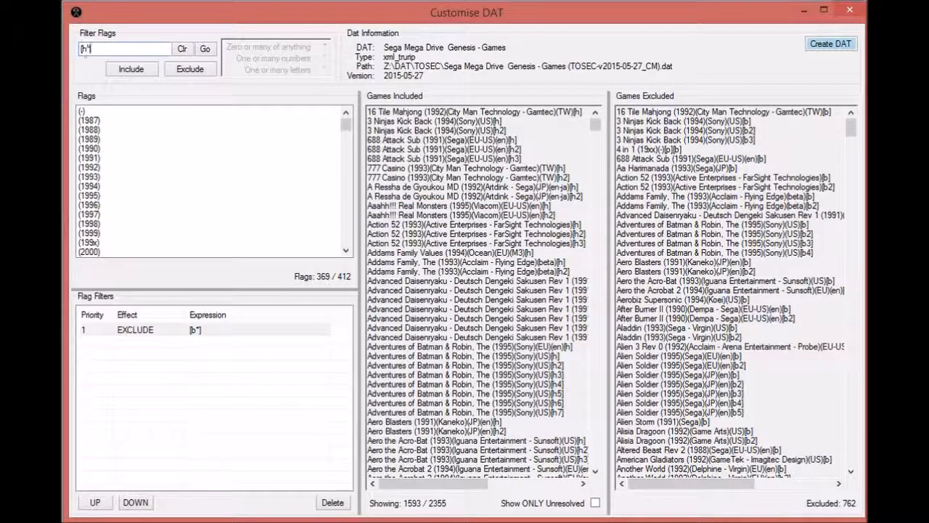
left_click(188, 71)
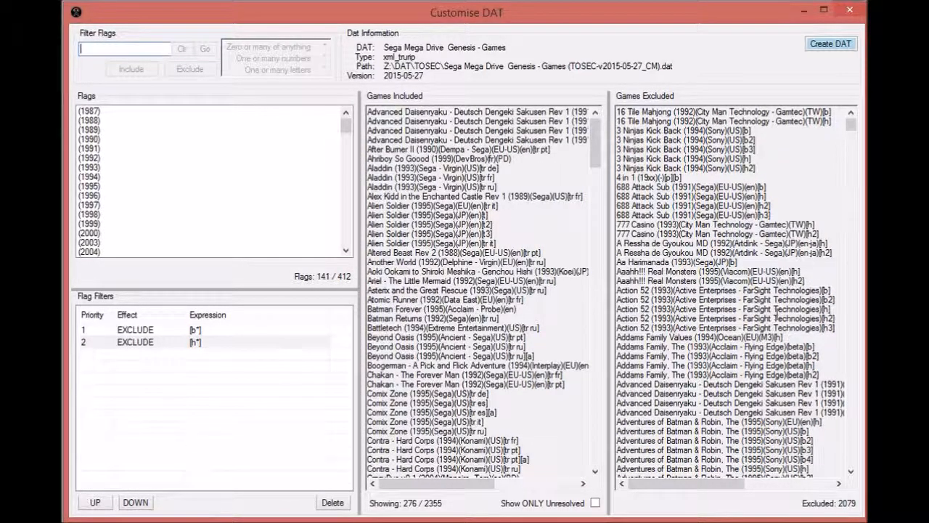
Step: Examine the excluded games and the flags still present in the included list, such as those on Comix Zone and Alien Soldier
left_click_drag(779, 375, 799, 450)
scroll(800, 448, "down", 12)
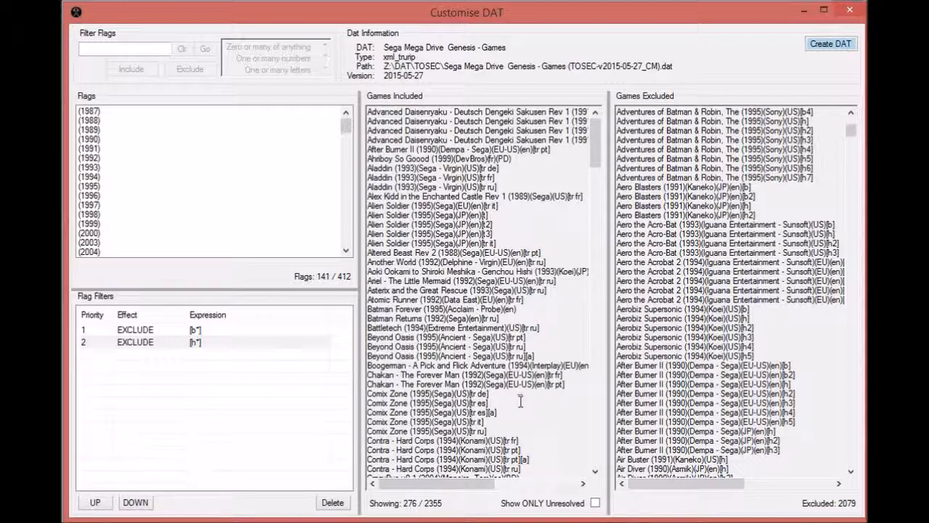
left_click_drag(512, 432, 359, 394)
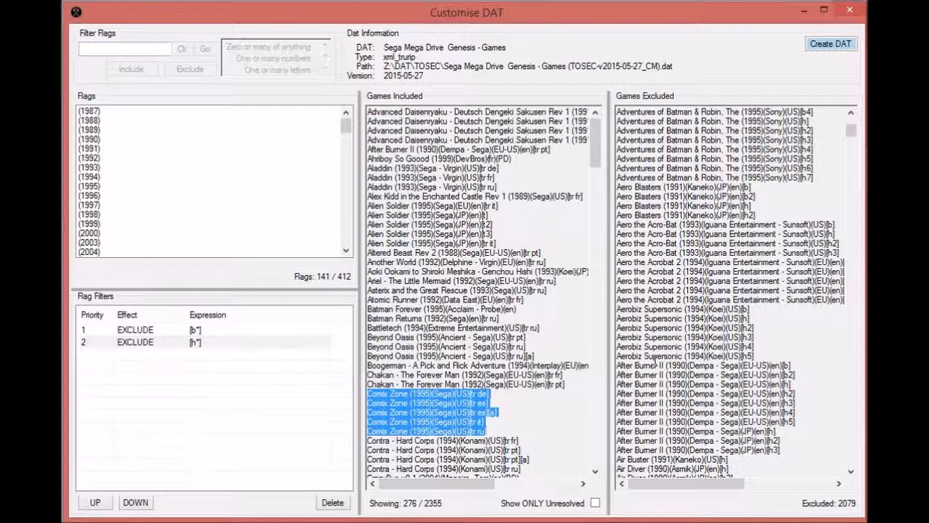
left_click(529, 403)
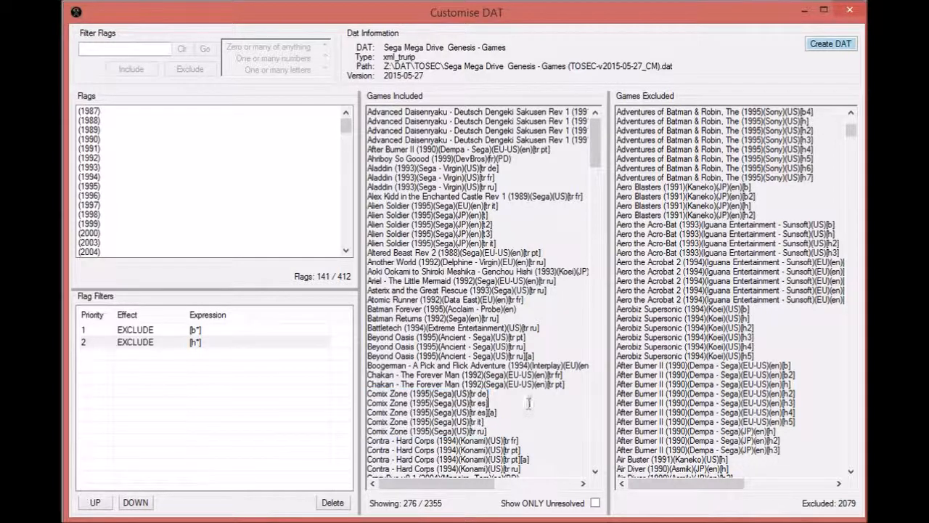
double_click(476, 393)
double_click(477, 233)
left_click(477, 234)
left_click_drag(480, 243, 497, 243)
Step: Add a third exclude filter with the expression [t*]
left_click(116, 49)
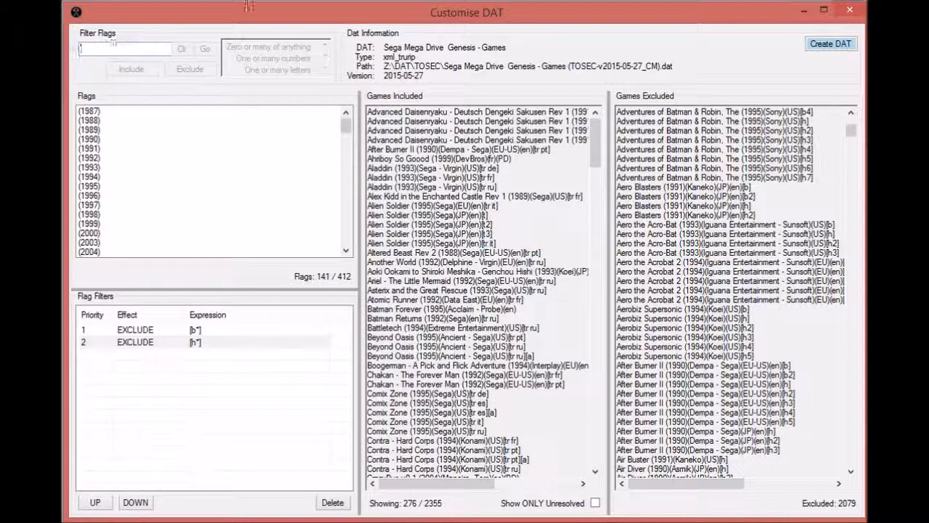
type("[")
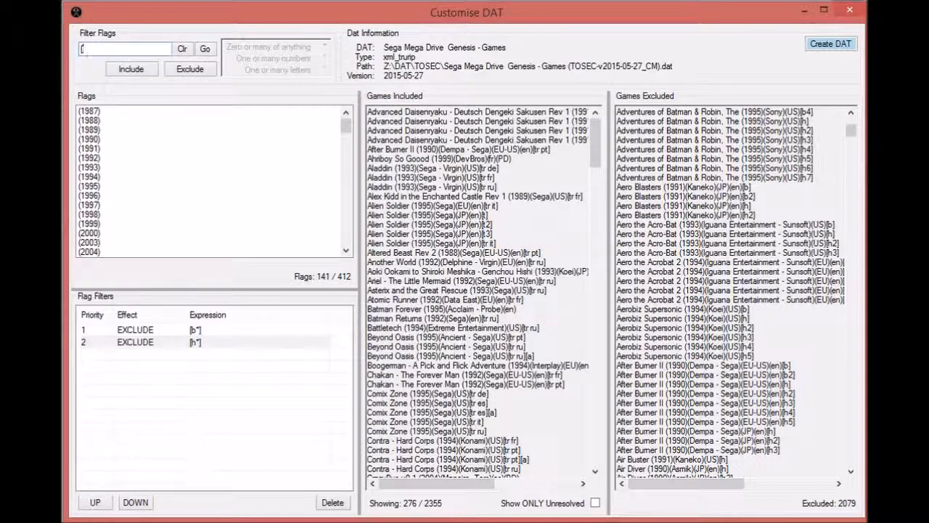
type("t*]")
left_click(185, 70)
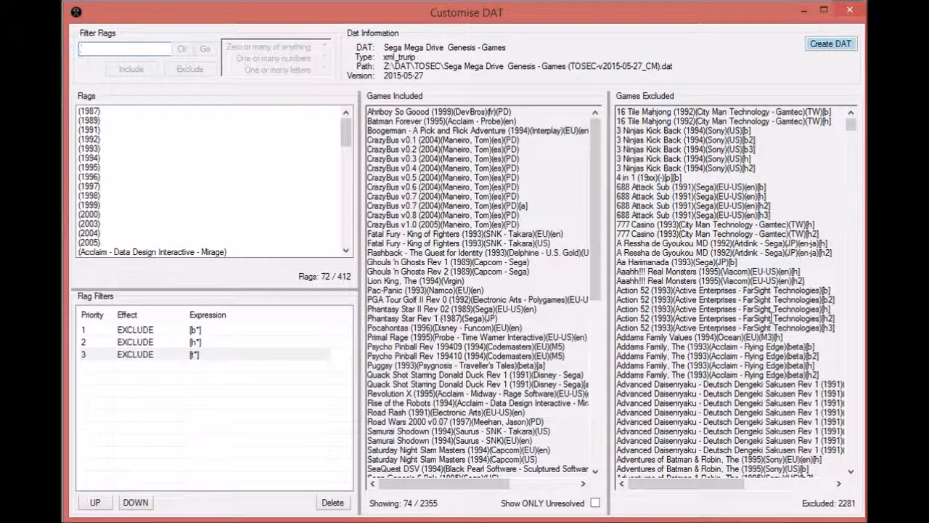
Step: Review the excluded games and read through the whole list of games still included in the DAT
left_click_drag(699, 327, 809, 470)
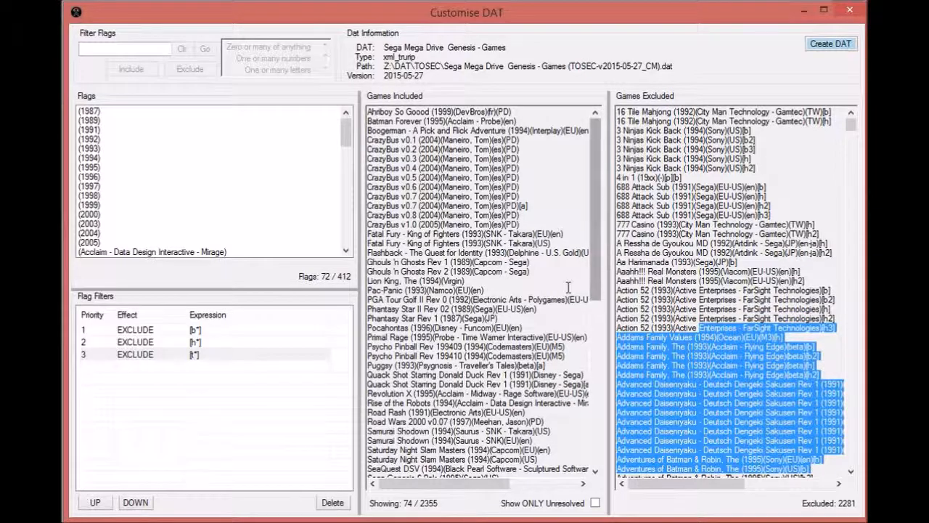
scroll(601, 194, "down", 3)
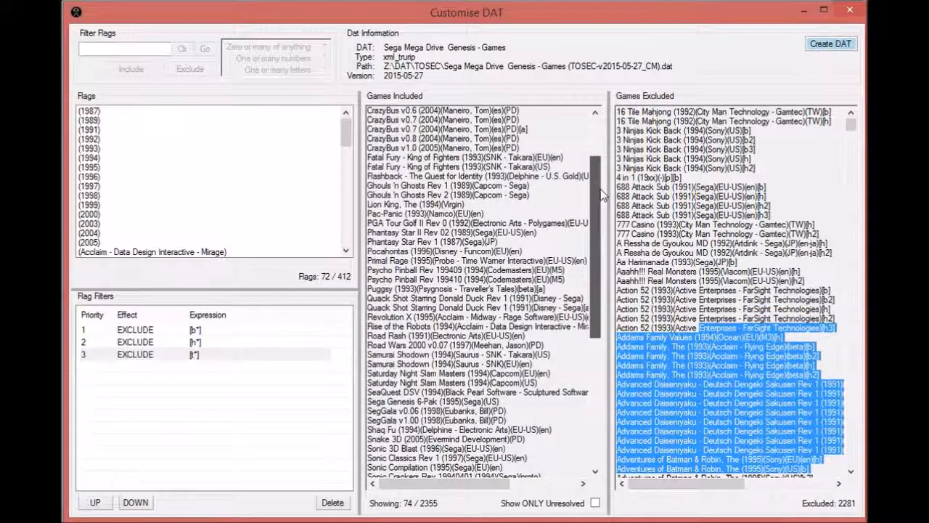
left_click(450, 345)
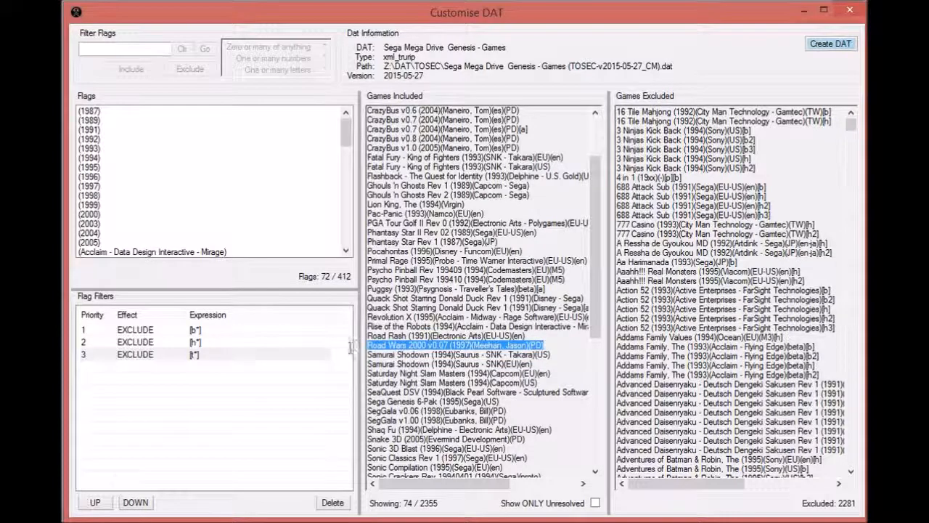
scroll(546, 339, "down", 8)
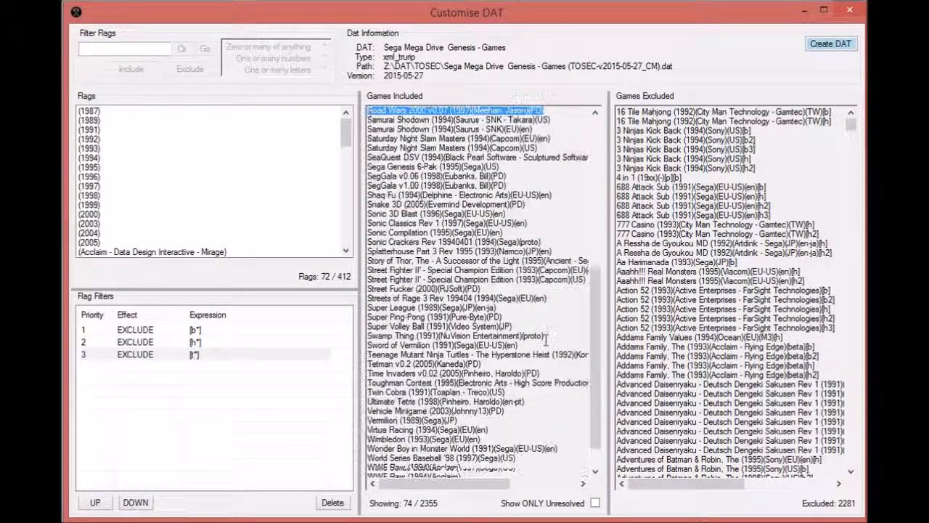
scroll(550, 349, "down", 1)
scroll(559, 345, "down", 1)
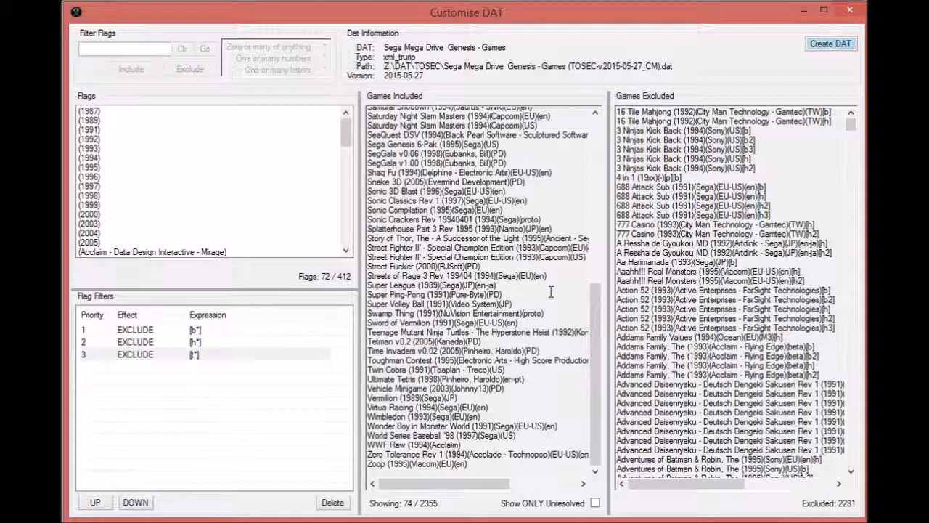
left_click_drag(499, 476, 363, 418)
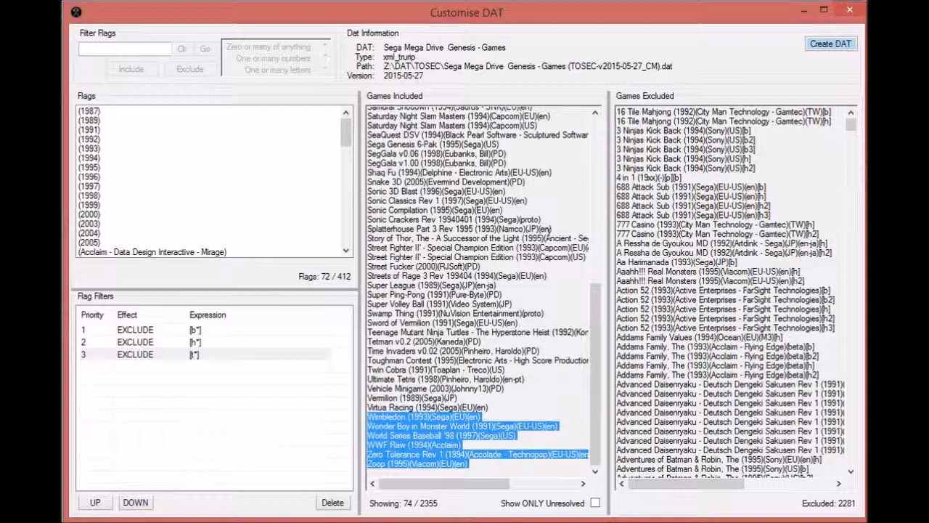
scroll(549, 231, "up", 12)
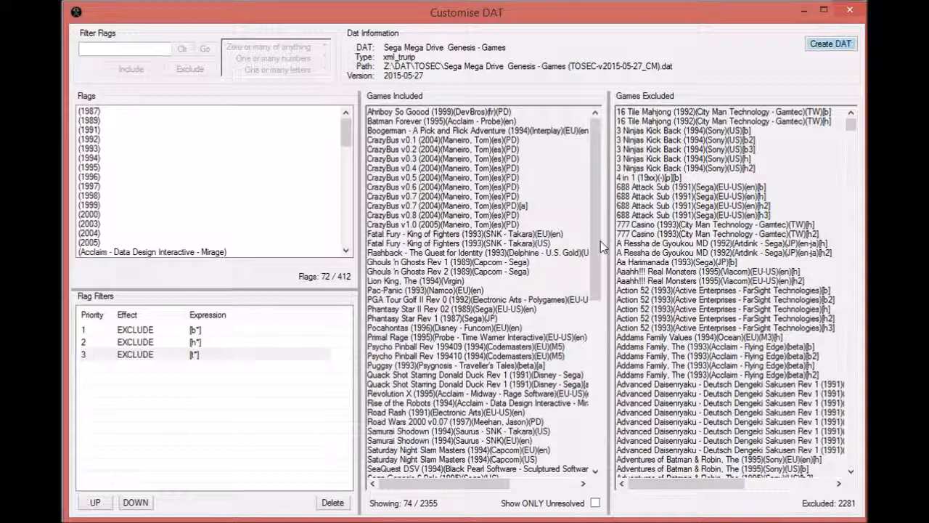
left_click_drag(600, 241, 606, 212)
left_click_drag(419, 141, 508, 215)
left_click(549, 218)
Step: Create a DAT file named custom from the filtered games, keeping the existing header information and save location
left_click(828, 45)
left_click_drag(548, 307, 309, 303)
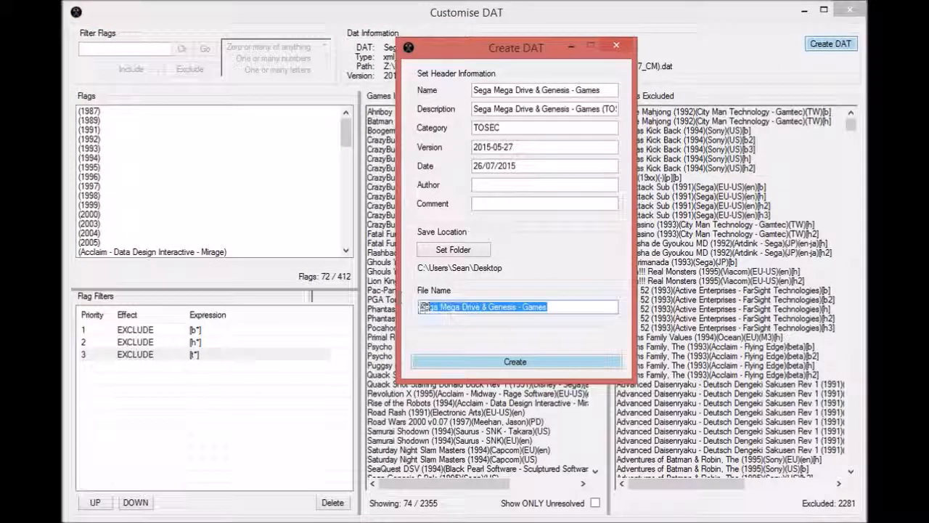
type("custo")
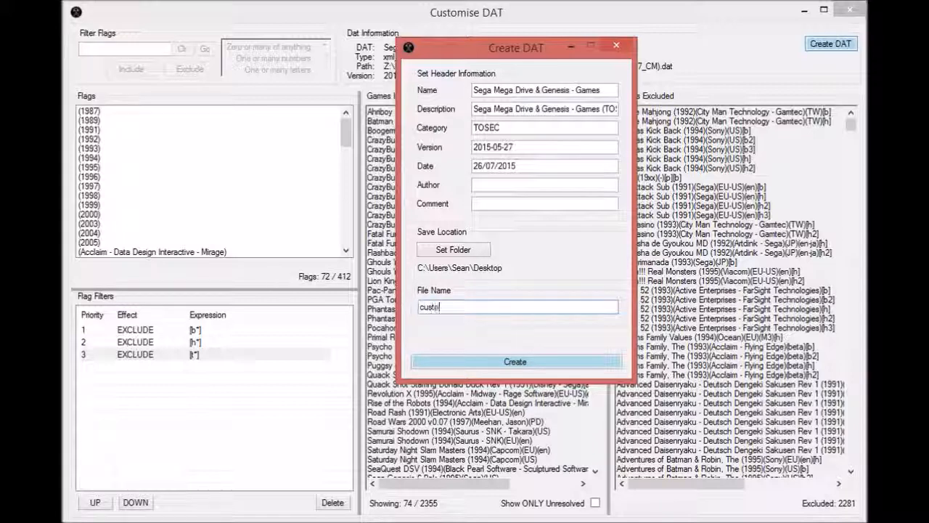
type("m")
left_click(515, 362)
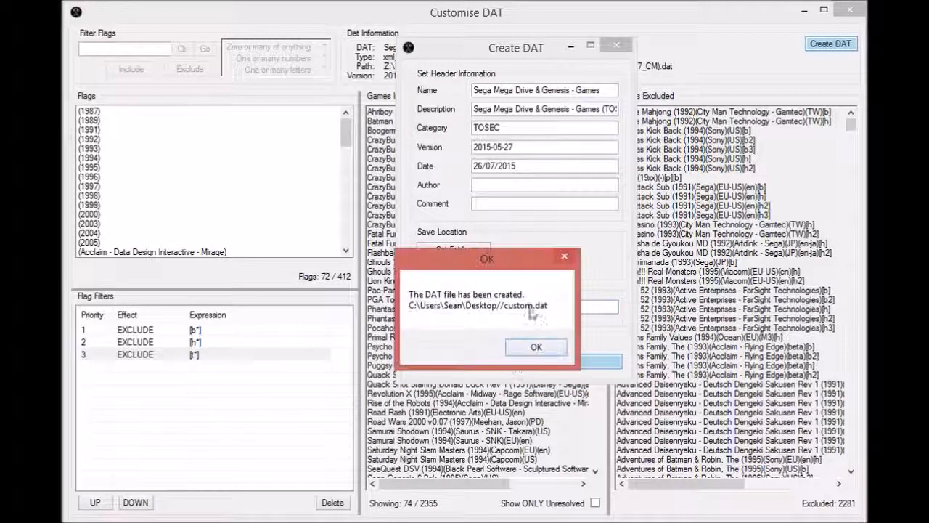
left_click(544, 348)
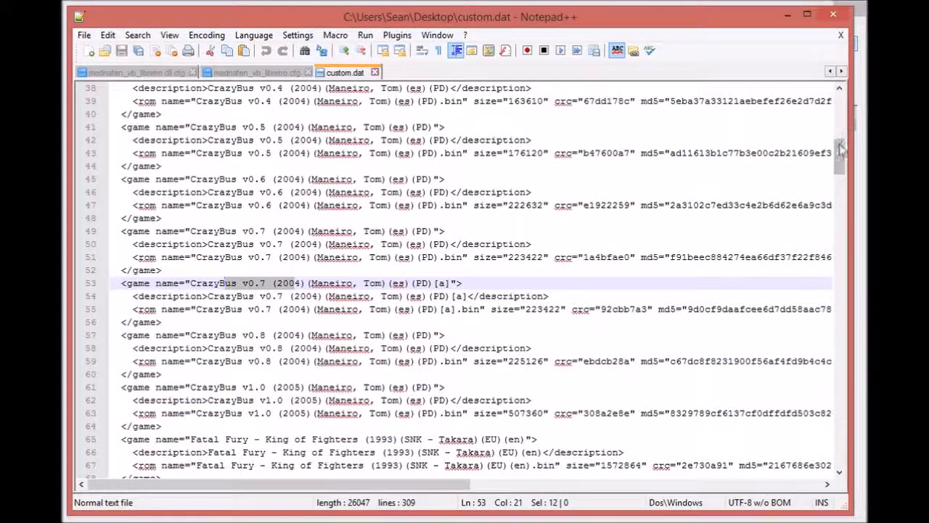
Step: Look through the exported custom.dat in Notepad++, return to the DAT tool and close the Create DAT dialog
left_click_drag(842, 138, 839, 322)
left_click(789, 16)
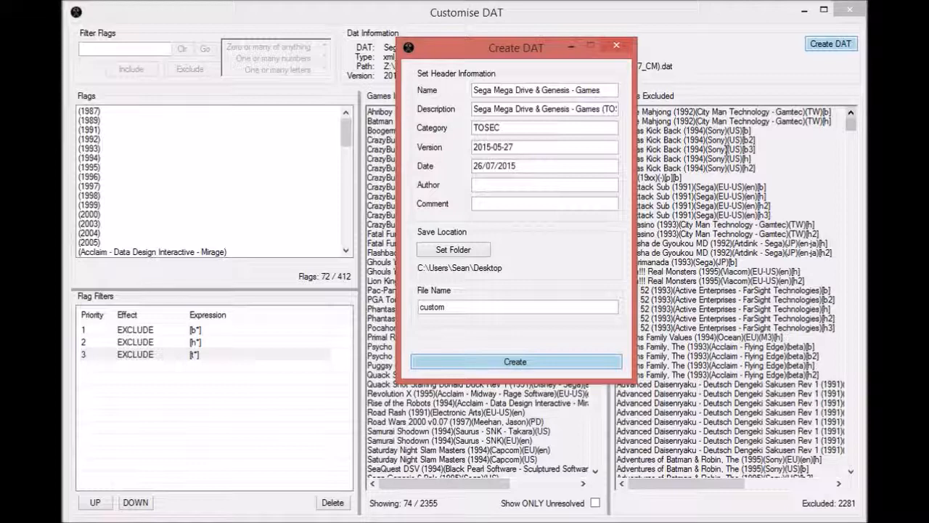
left_click(616, 46)
Step: Review the remaining included games alongside the [t*] exclude filter
left_click_drag(423, 199, 494, 395)
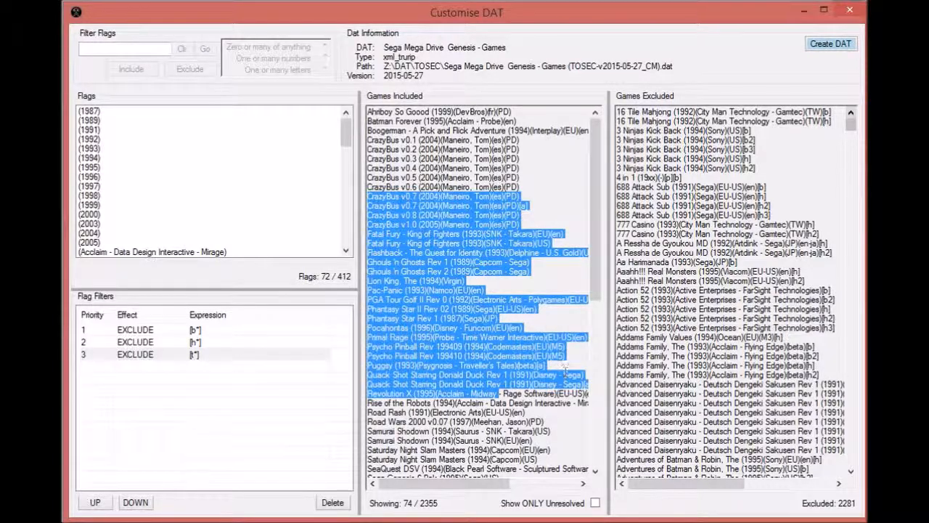
left_click(506, 286)
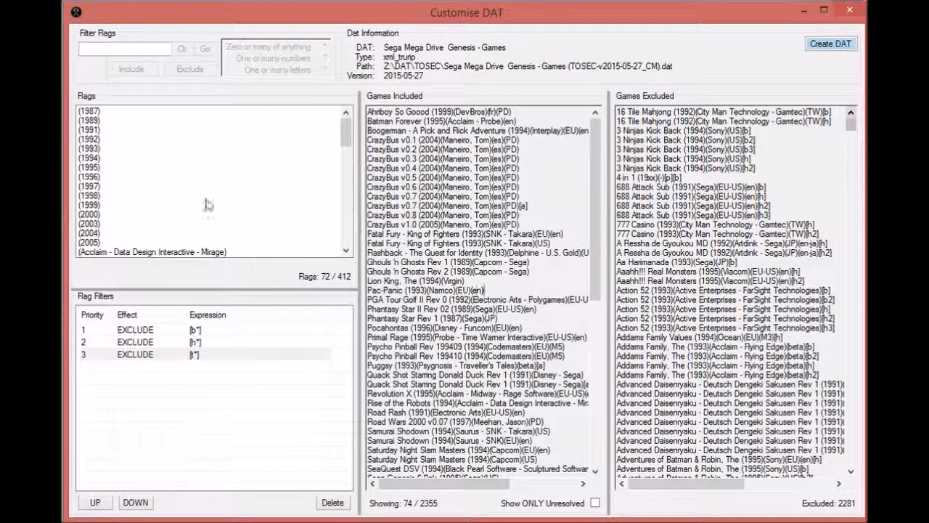
left_click(194, 354)
left_click_drag(404, 206, 508, 362)
left_click(502, 290)
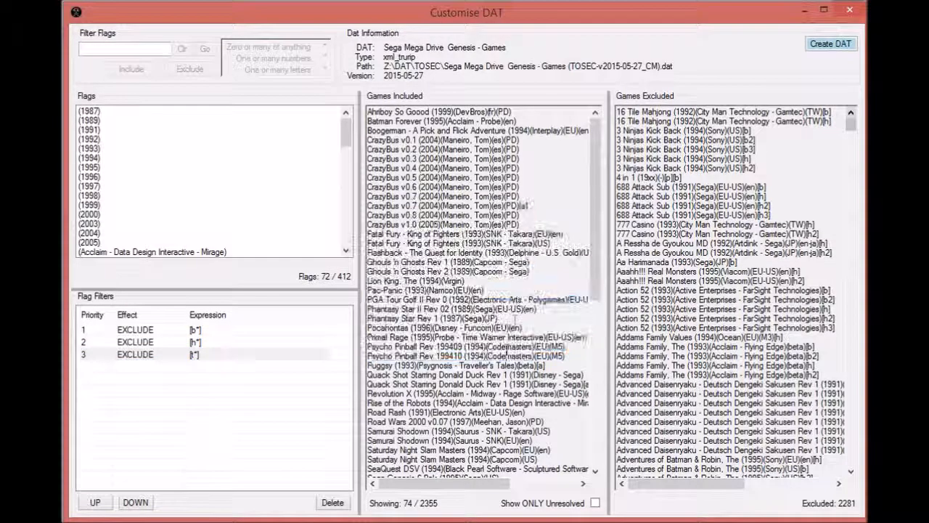
left_click(195, 355)
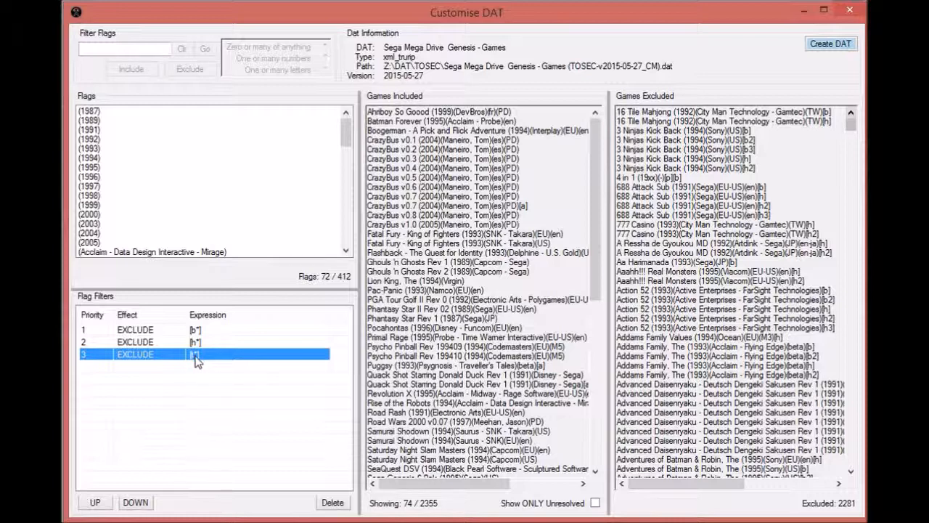
left_click(102, 49)
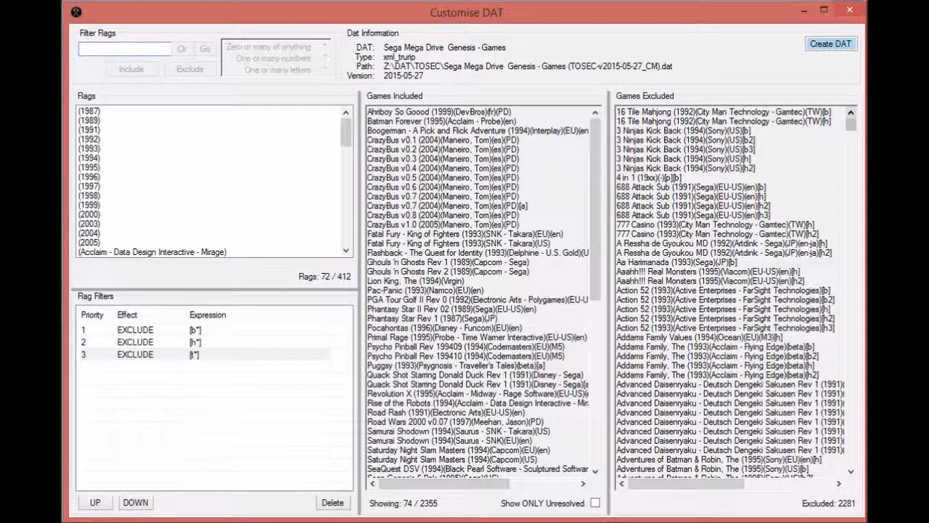
Step: Add an include filter for the [tr*] flags and move it up to priority 3, above the [t*] exclude filter
type("[t*")
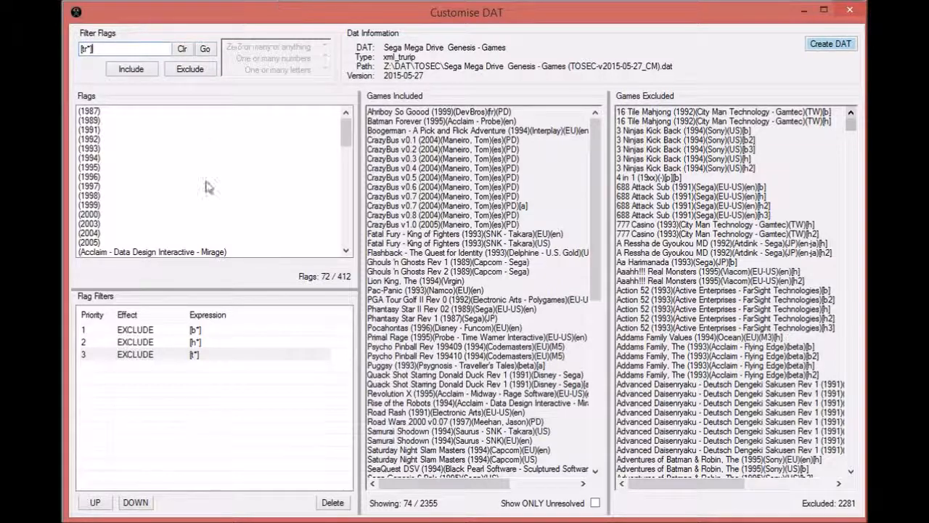
left_click(132, 69)
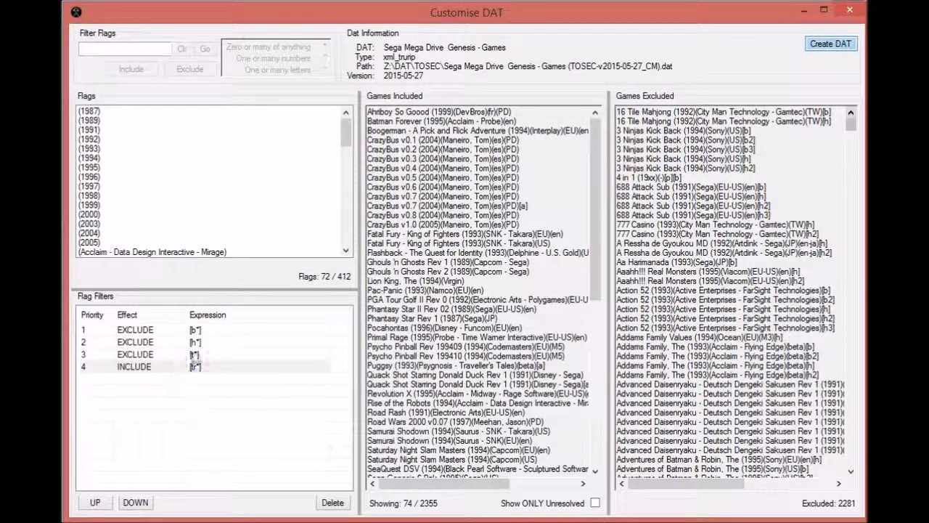
left_click(195, 355)
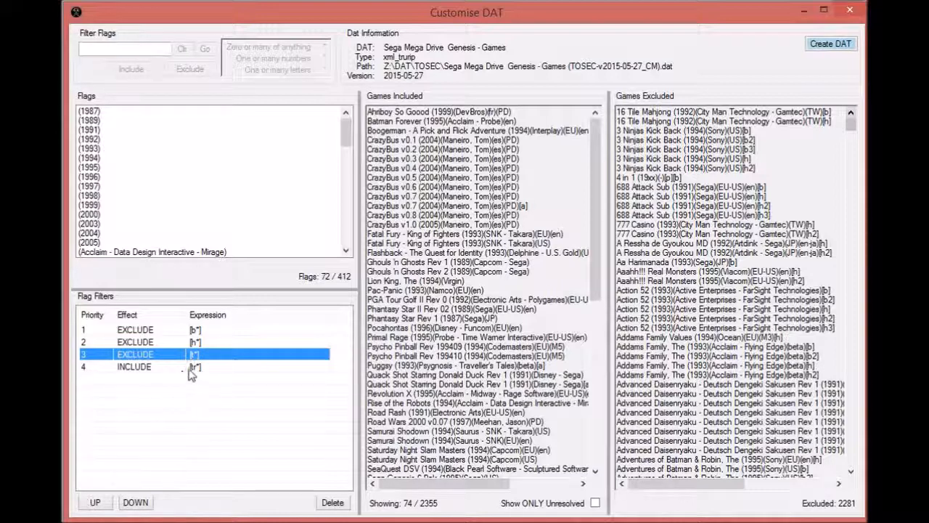
left_click(193, 367)
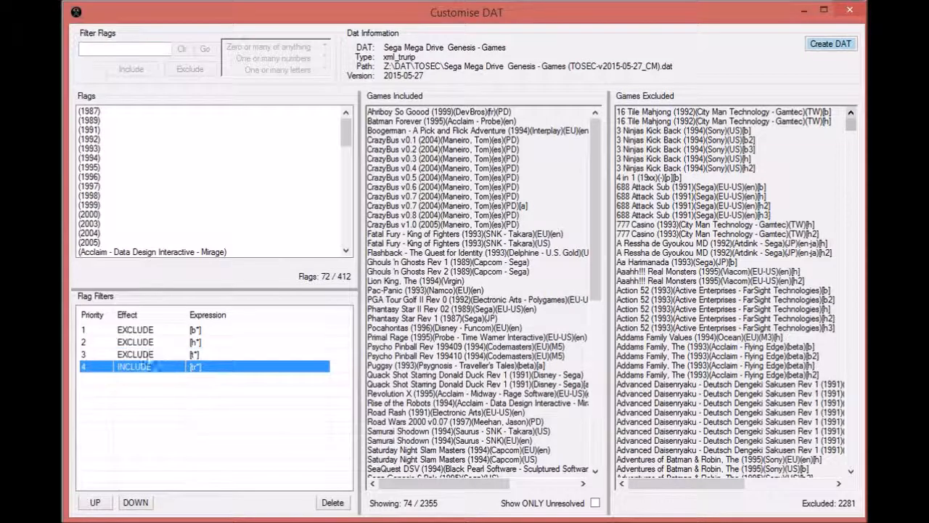
left_click(93, 501)
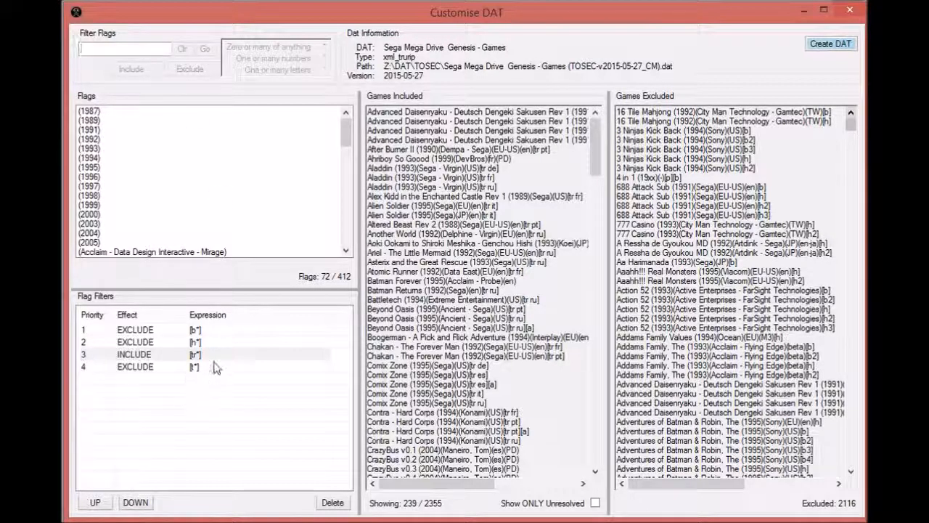
Step: Check the included and excluded game lists for how entries with translation [tr] flags and trainer [t] flags are sorted
left_click_drag(546, 299, 357, 302)
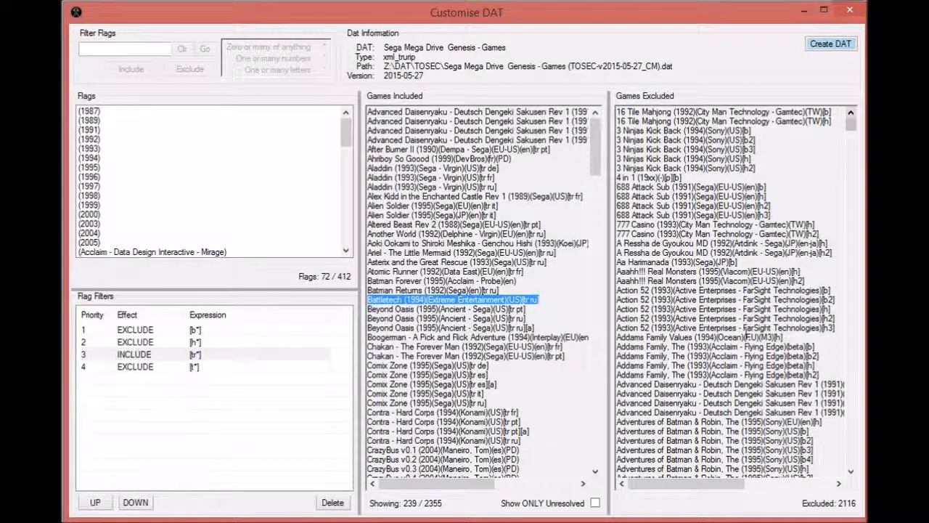
left_click(774, 266)
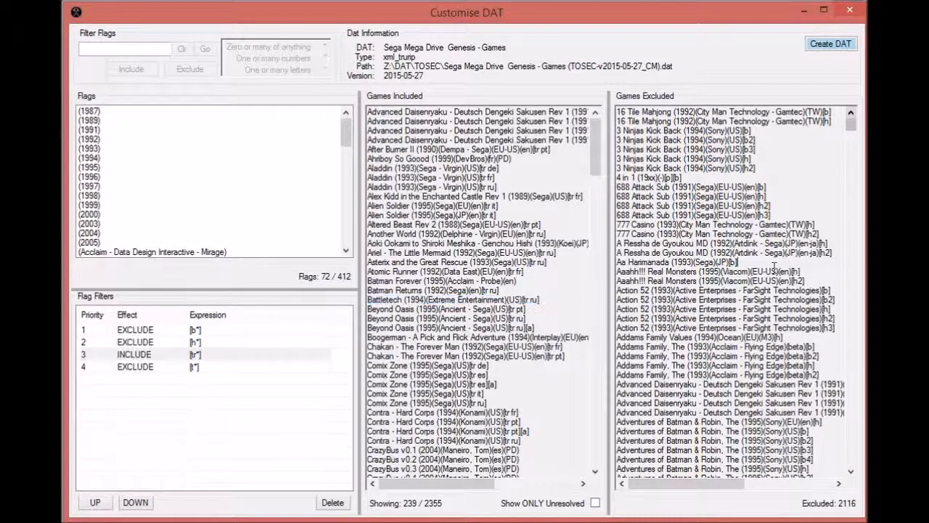
scroll(776, 266, "down", 13)
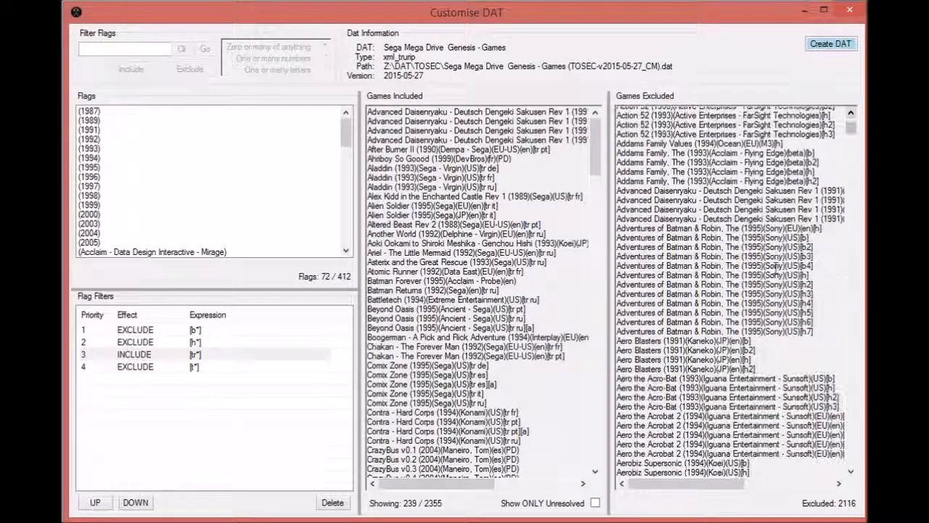
scroll(779, 277, "down", 8)
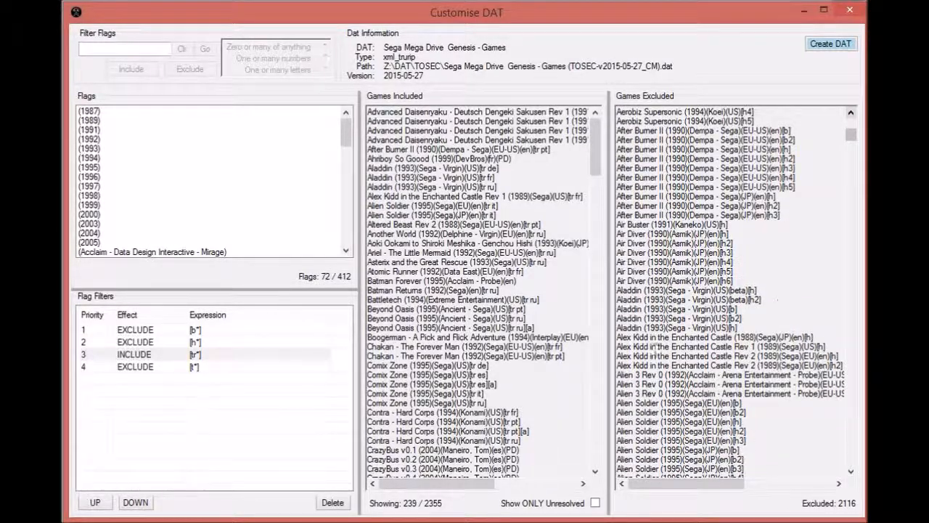
scroll(752, 417, "down", 4)
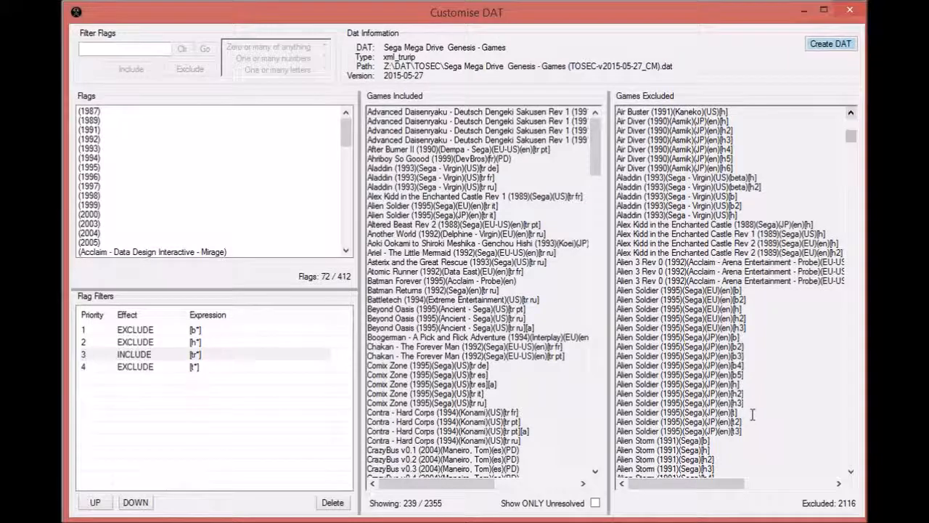
left_click_drag(748, 412, 747, 431)
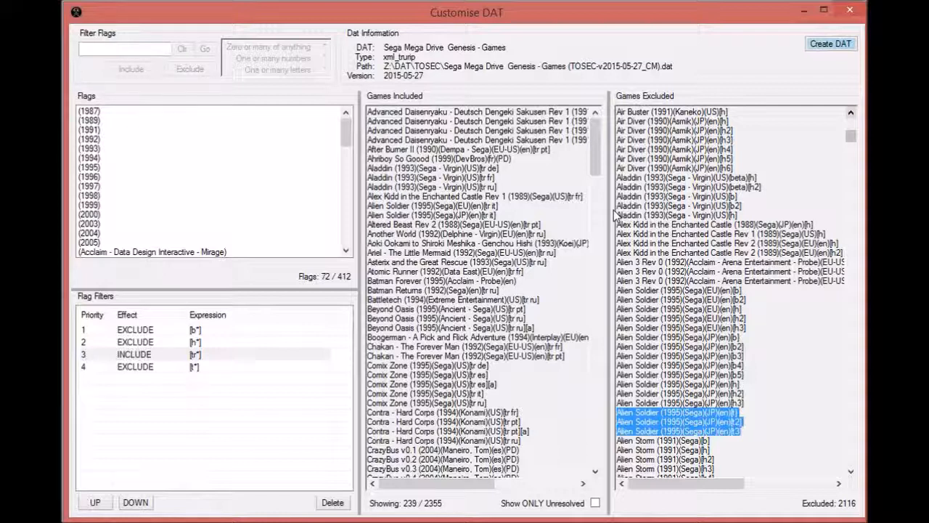
left_click(735, 438)
left_click_drag(633, 421, 614, 406)
left_click_drag(495, 404, 353, 362)
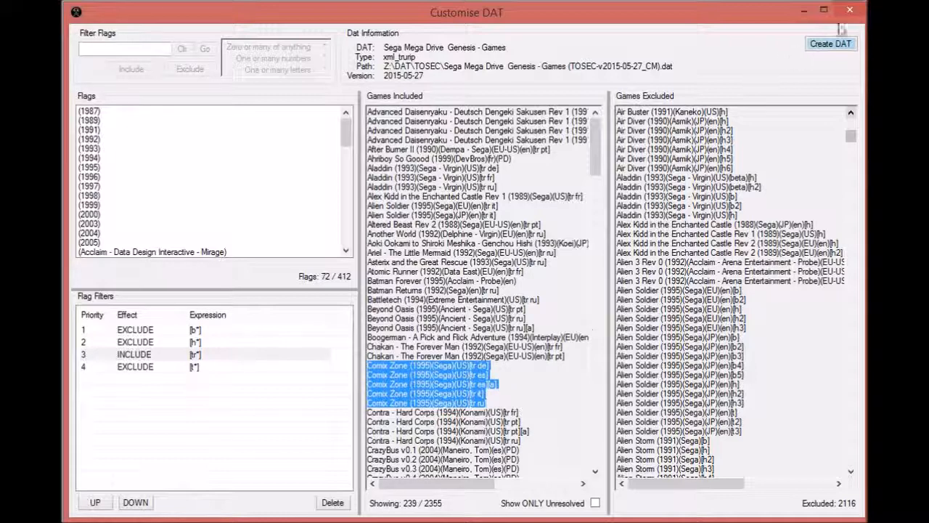
Step: Create the DAT file again from the current filters with the file name custom, keeping the header information and save location
left_click(831, 45)
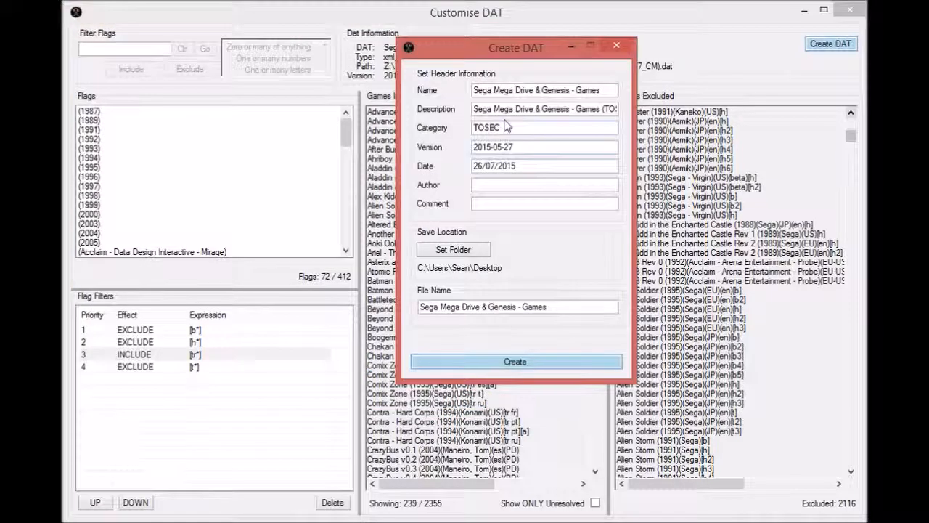
left_click_drag(574, 307, 247, 238)
type("cj")
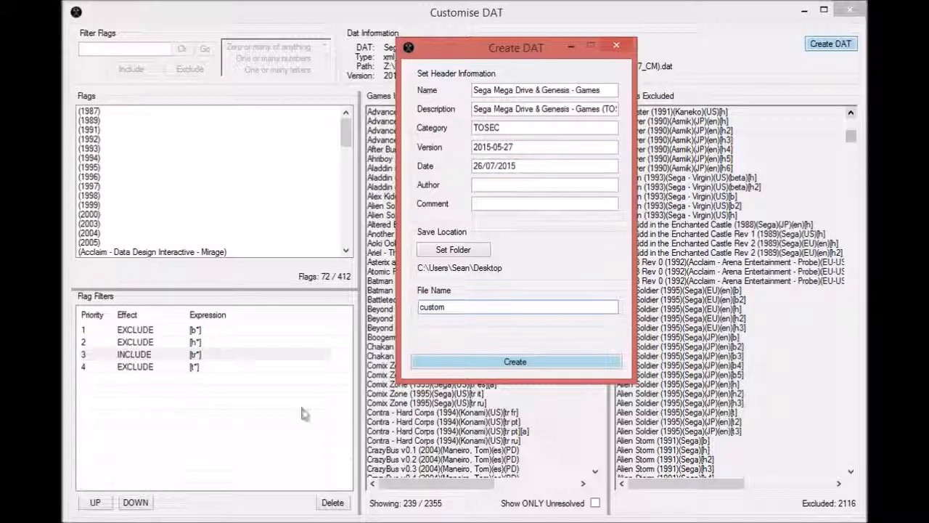
left_click(546, 362)
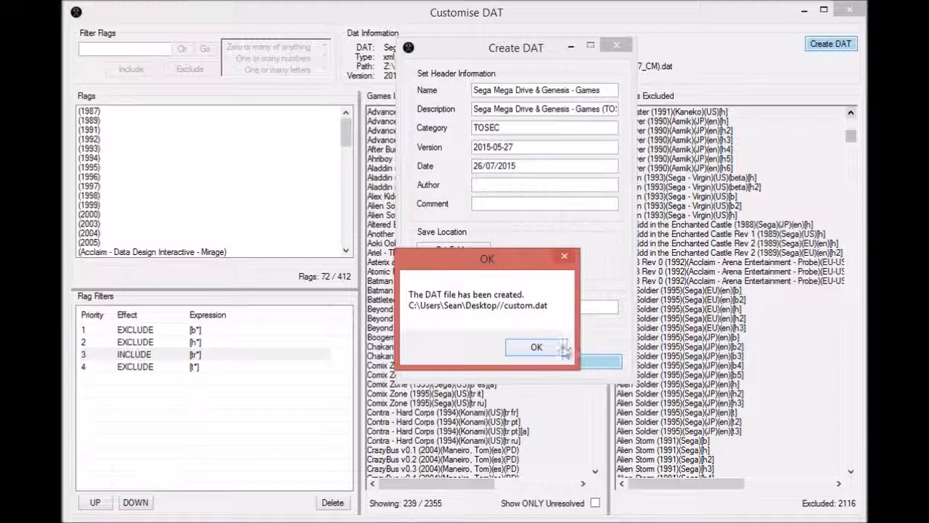
left_click(562, 353)
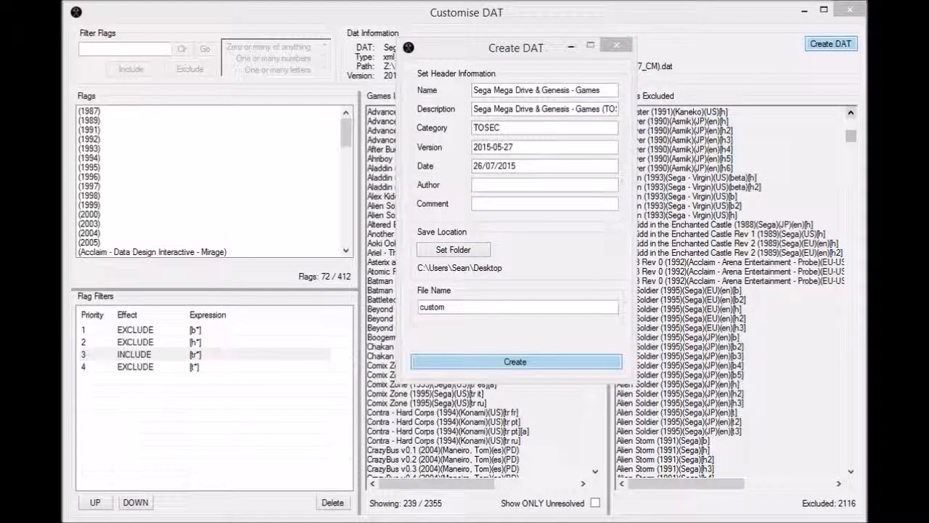
Step: Look through the regenerated custom.dat in Notepad++ from its header onward, return to the DAT tool and close the Create DAT dialog
key("alt+Tab")
left_click(530, 353)
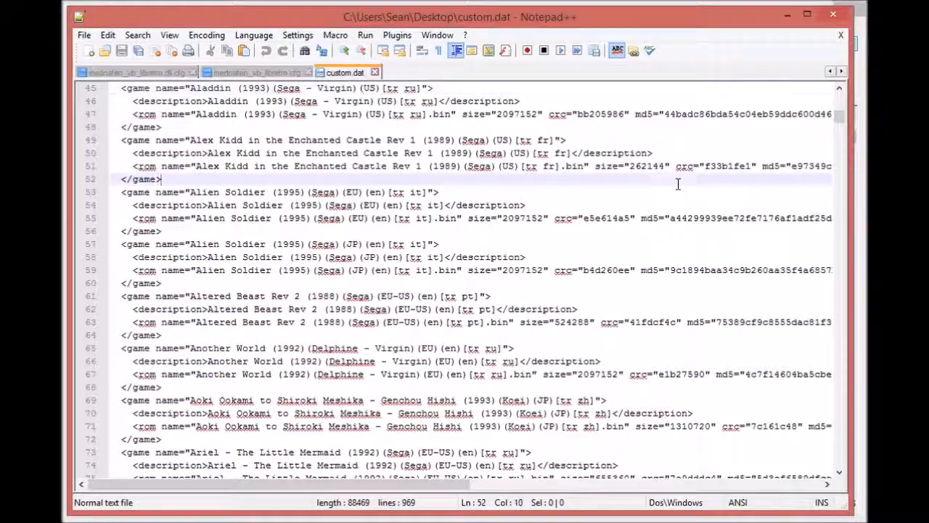
left_click_drag(845, 123, 843, 94)
left_click(682, 217)
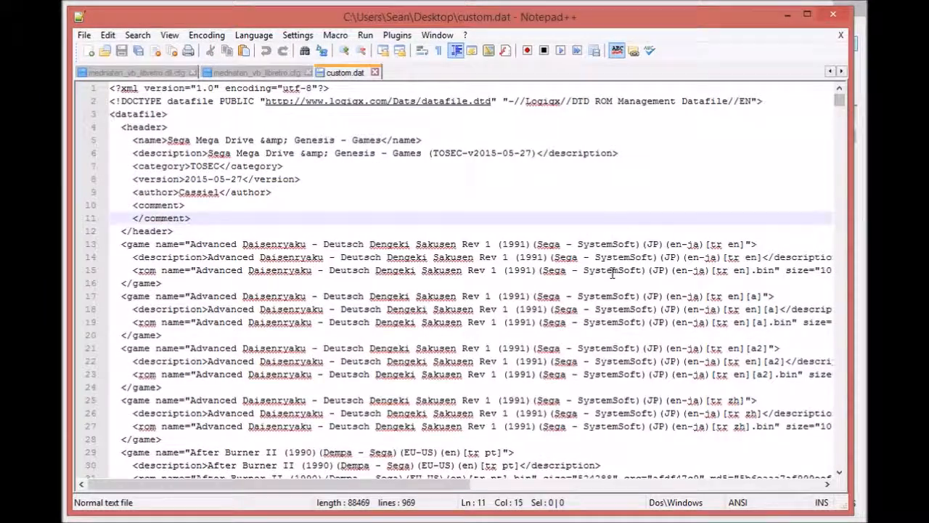
scroll(606, 254, "down", 12)
scroll(601, 242, "down", 9)
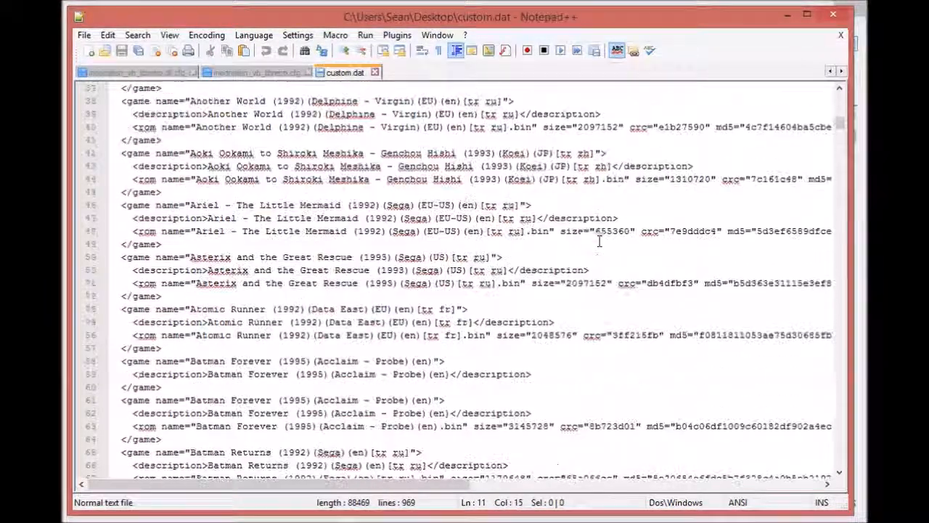
left_click_drag(501, 257, 226, 257)
left_click(850, 17)
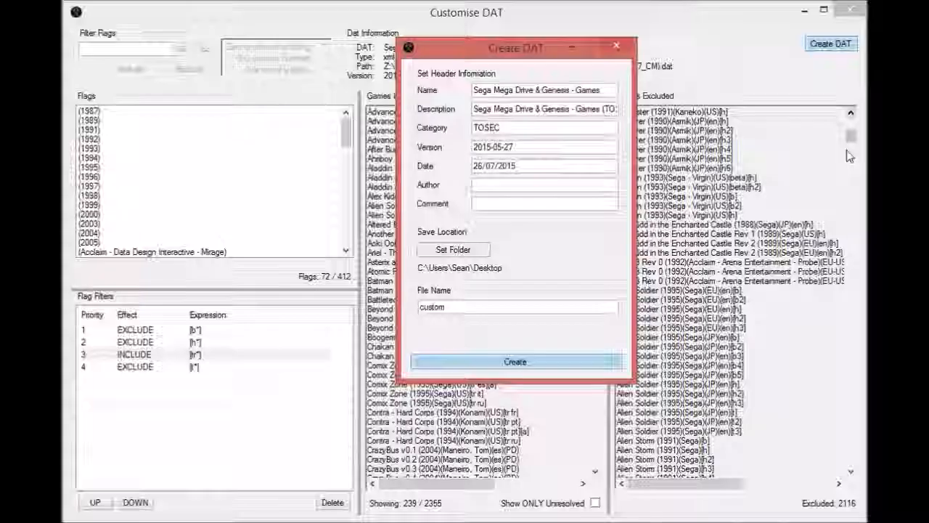
left_click(624, 40)
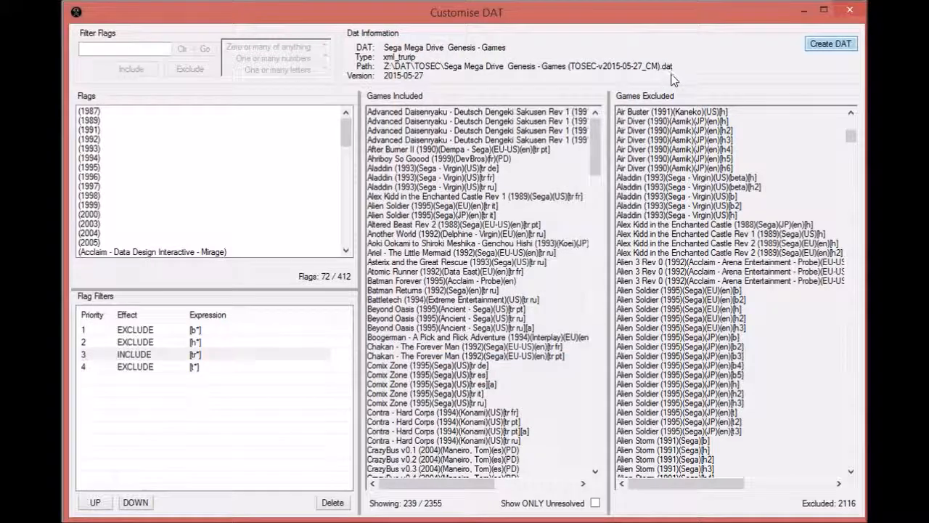
left_click(695, 2)
left_click(141, 276)
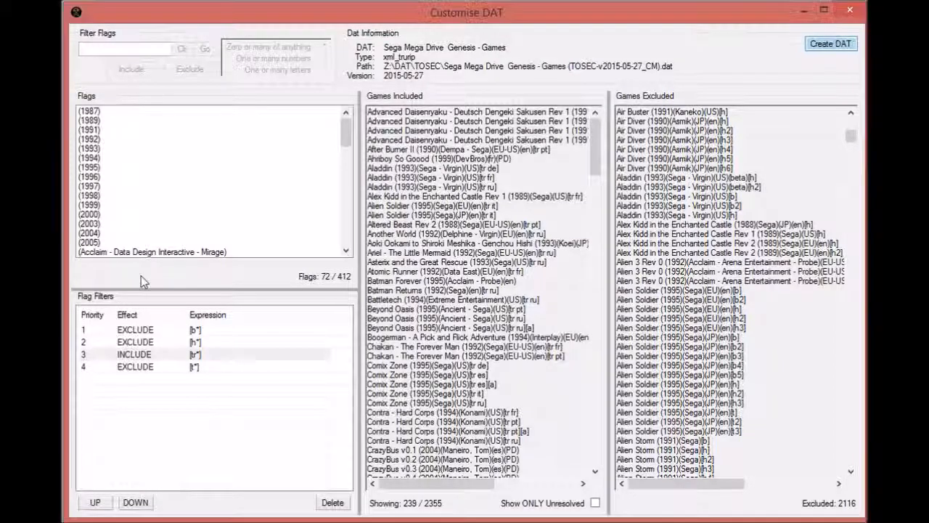